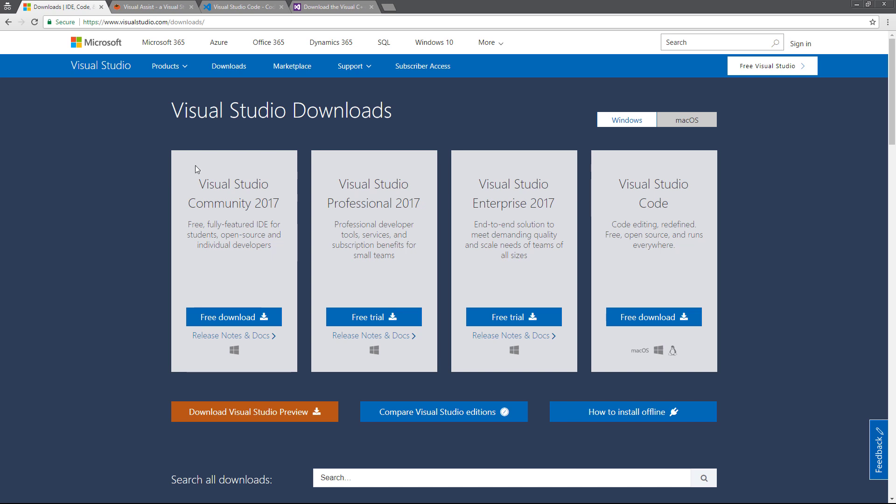
Step: Switch to the Whole Tomato Visual Assist homepage tab in Chrome
left_click(154, 6)
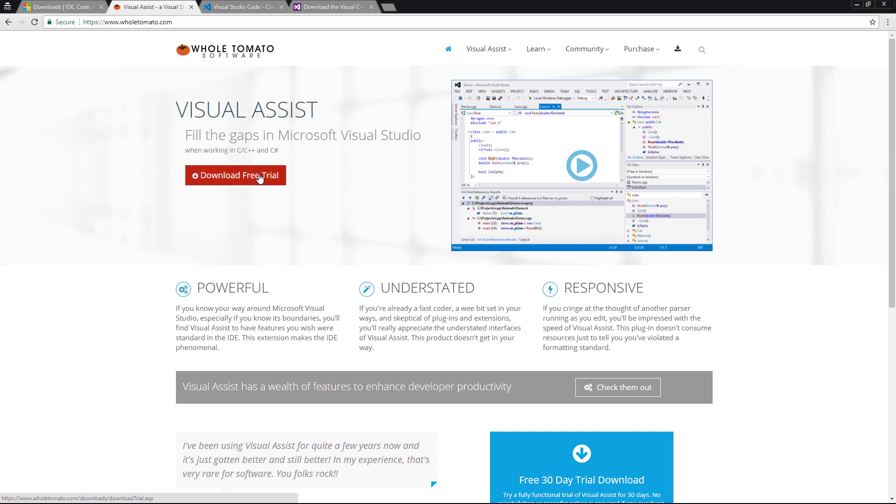
Step: View the Buy Visual Assist pricing page, glance at Downloads, then go to the VS Code homepage
left_click(638, 49)
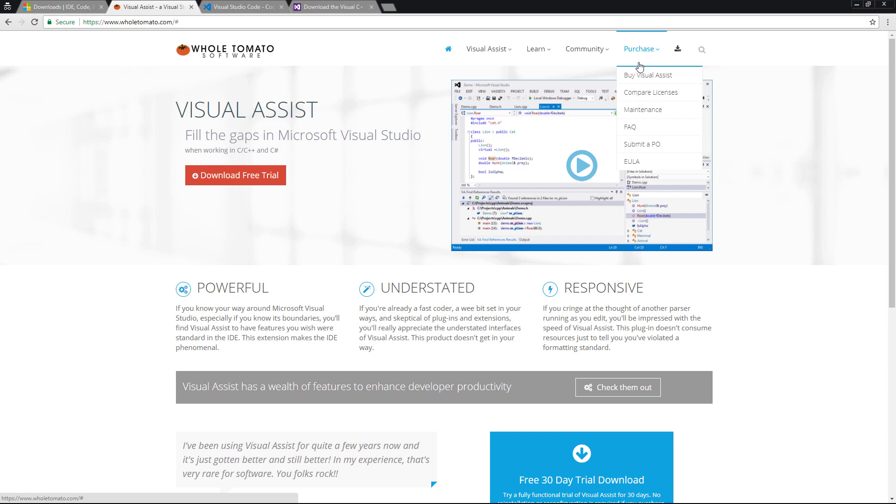
left_click(647, 74)
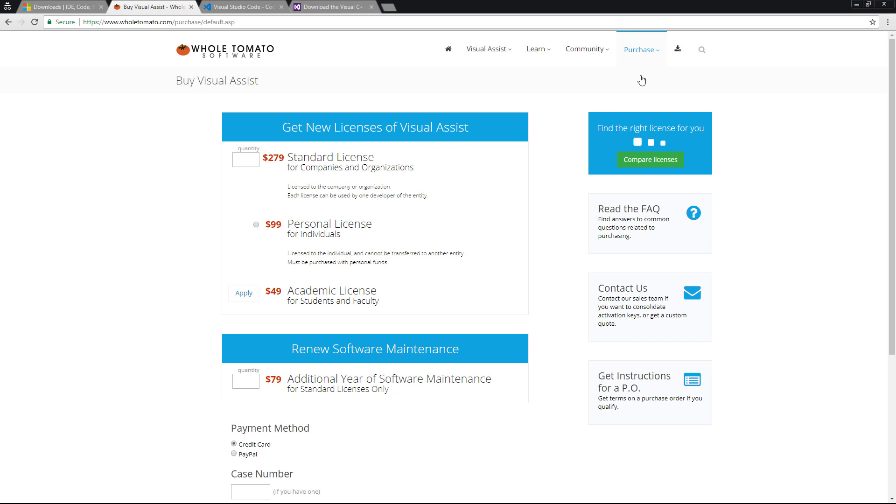
left_click(63, 6)
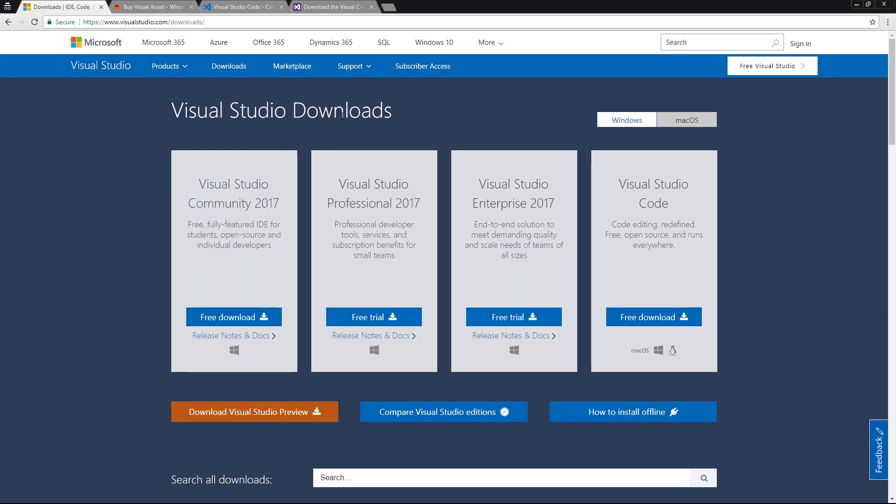
left_click(150, 7)
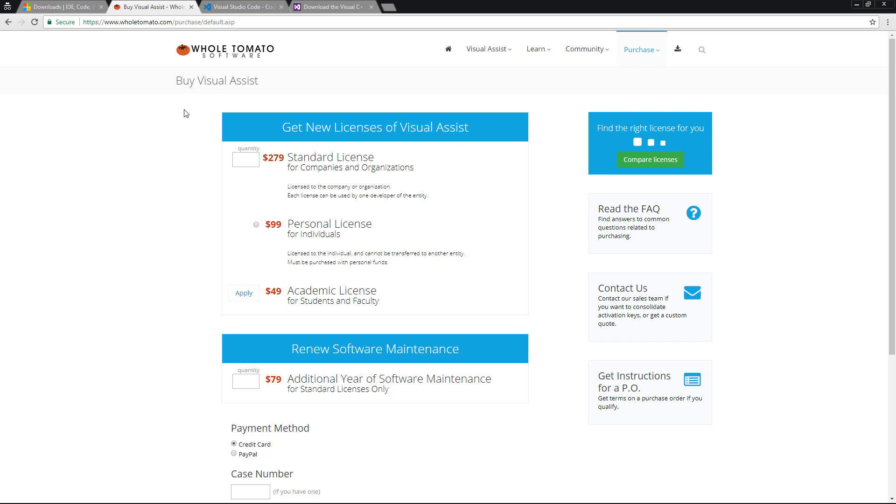
left_click(231, 6)
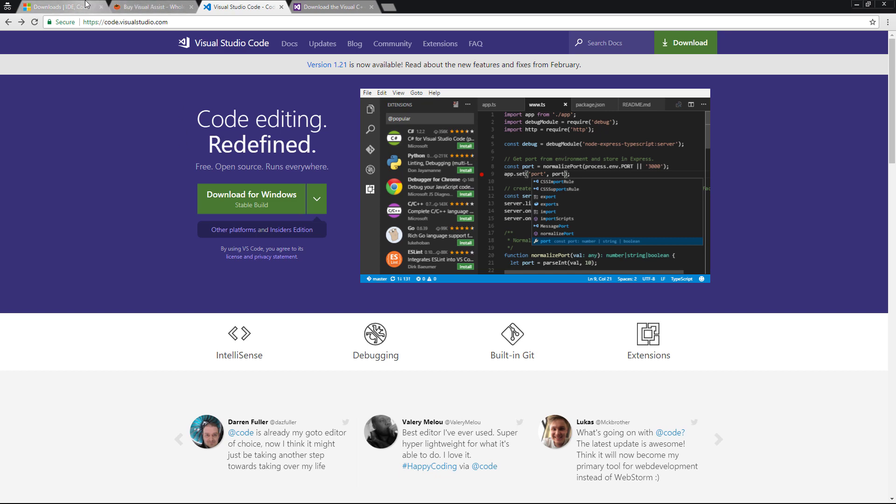
left_click(333, 7)
left_click(261, 6)
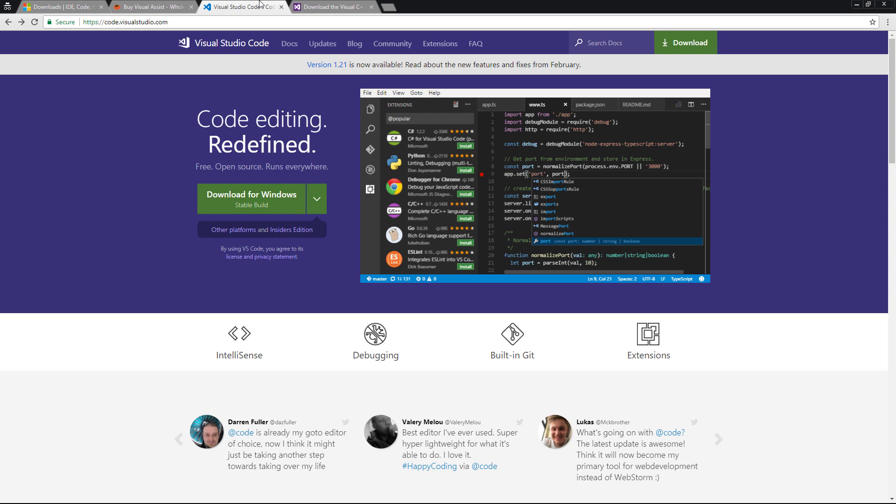
left_click(179, 6)
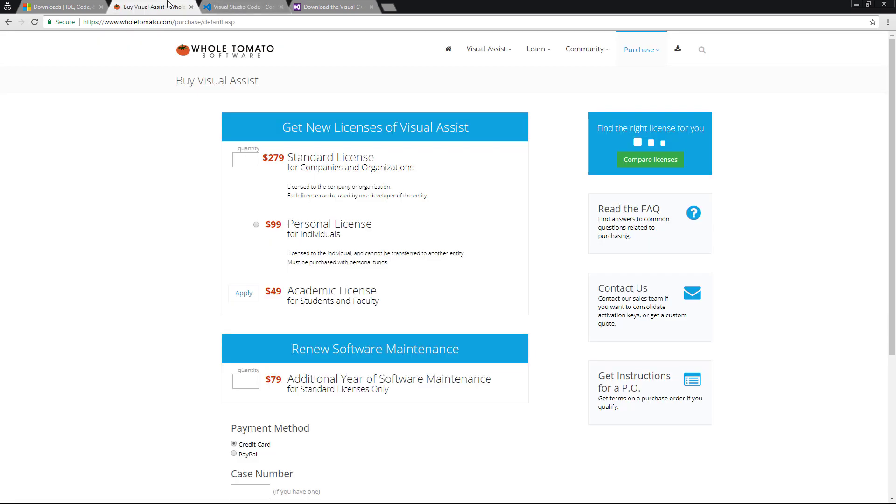
left_click(244, 6)
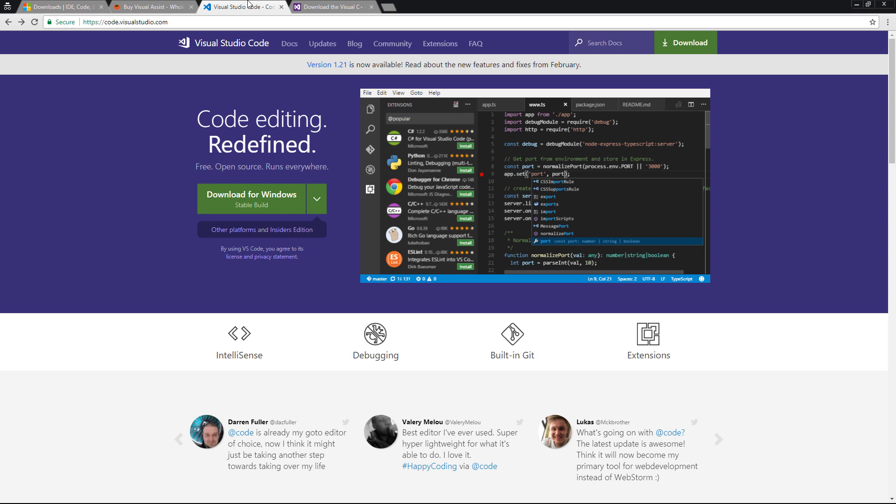
Step: Check the Visual C++ Build Tools page, then return to the Visual Studio Code tab
left_click(333, 7)
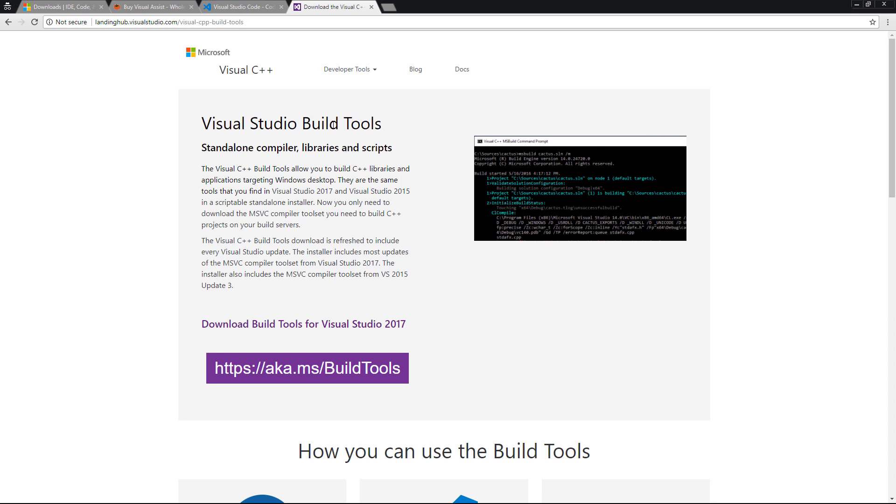
scroll(337, 171, "down", 4)
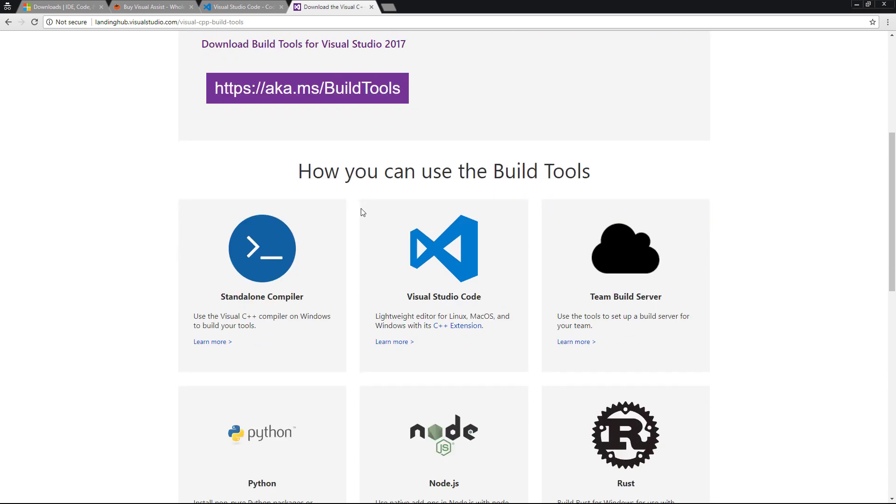
scroll(361, 212, "up", 4)
scroll(362, 212, "up", 2)
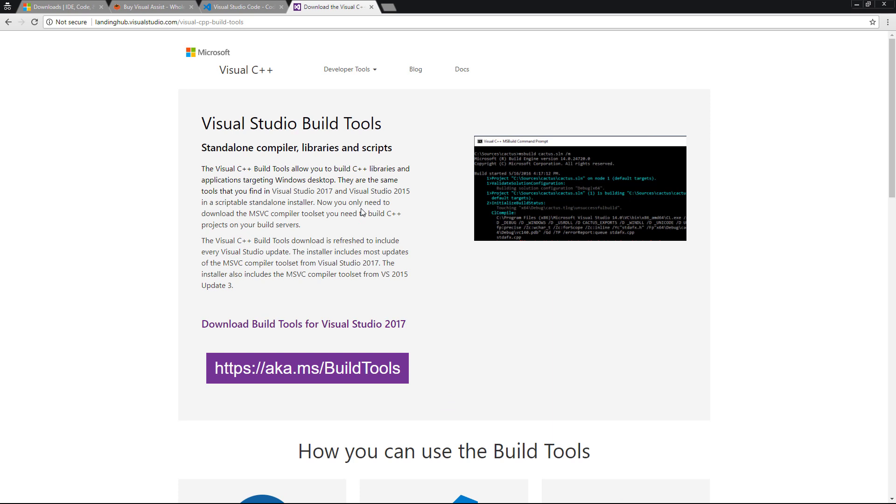
left_click(241, 6)
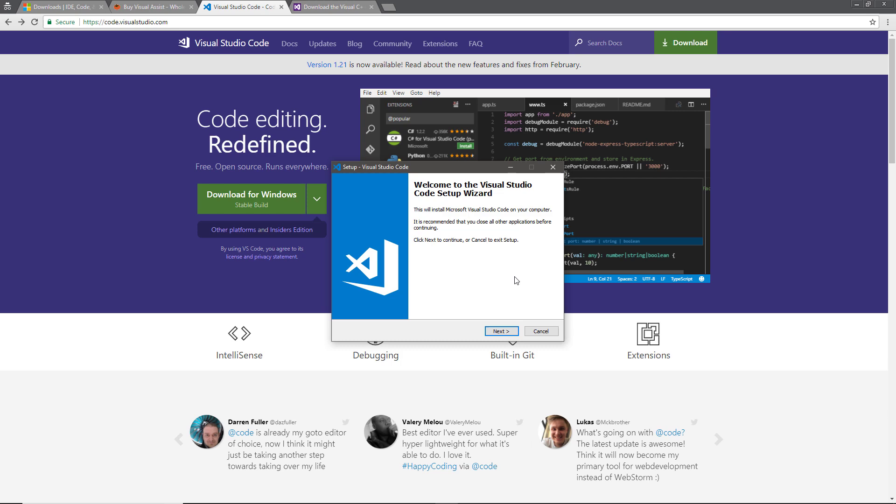
Step: Accept the license, keep the default folder and Add to PATH, install, and launch VS Code
left_click(500, 331)
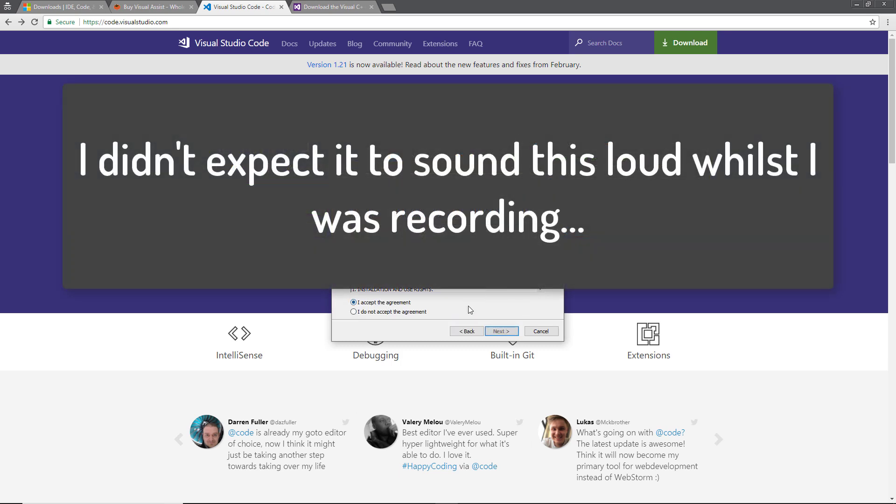
left_click(500, 330)
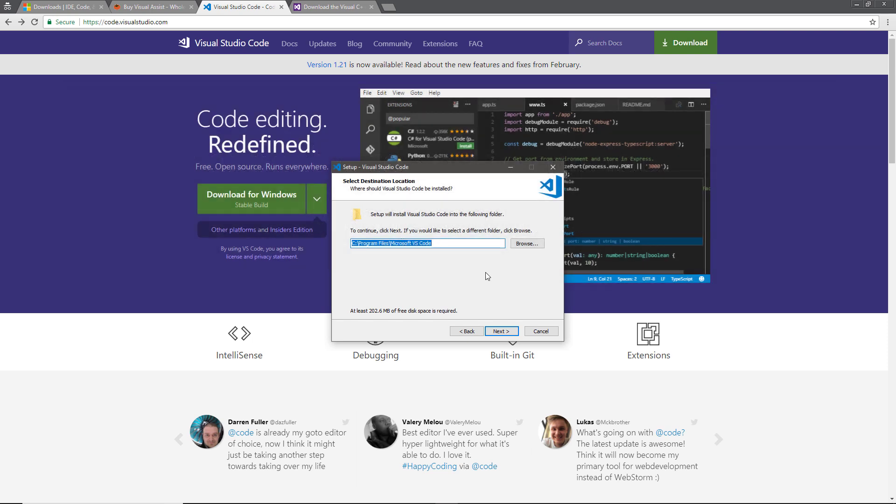
left_click(500, 332)
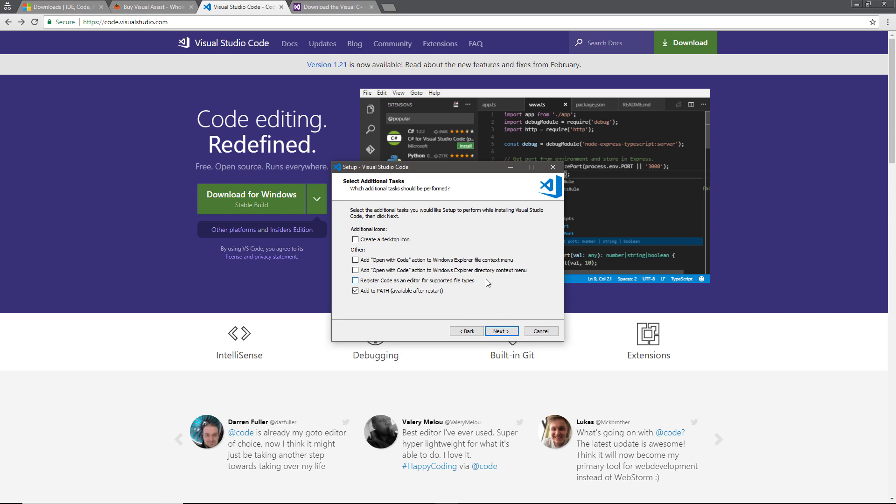
left_click(501, 331)
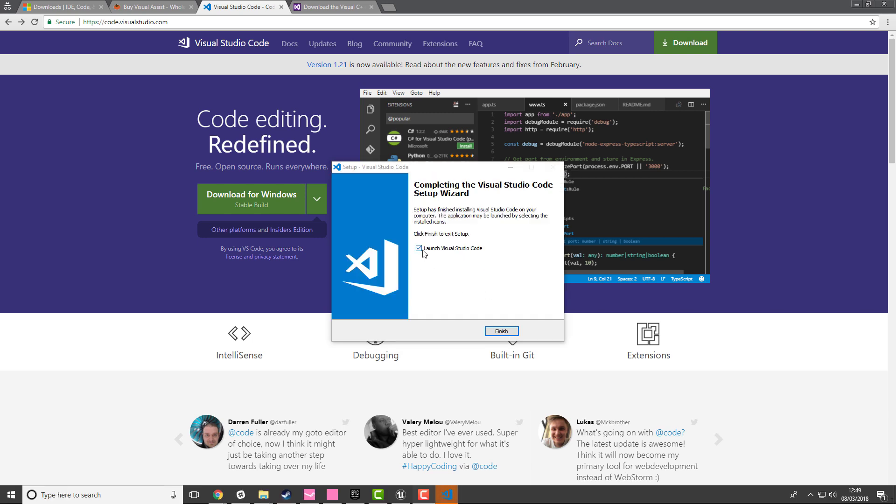
left_click(502, 331)
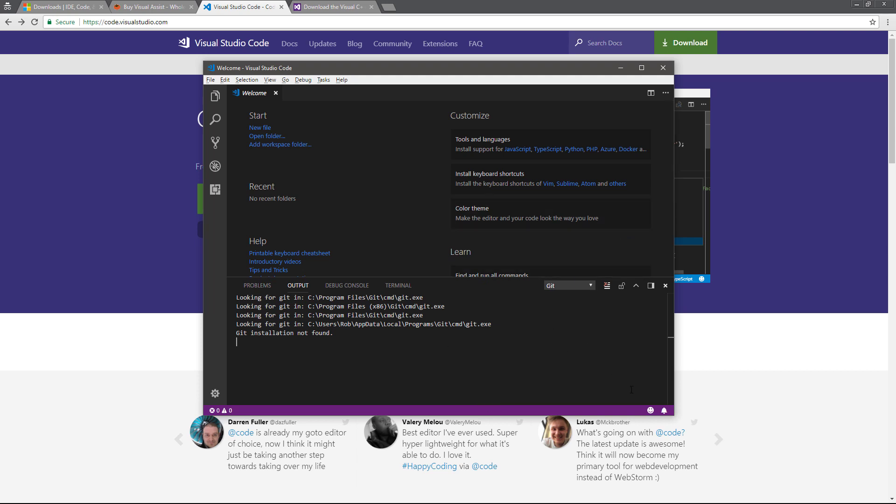
Step: Maximize VS Code and expand the Extensions view to show all 11 installed extensions
double_click(436, 67)
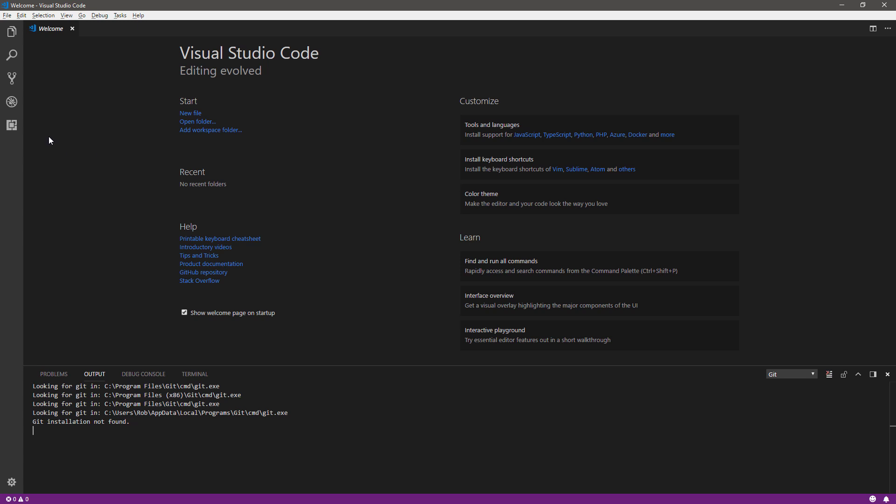
left_click(11, 125)
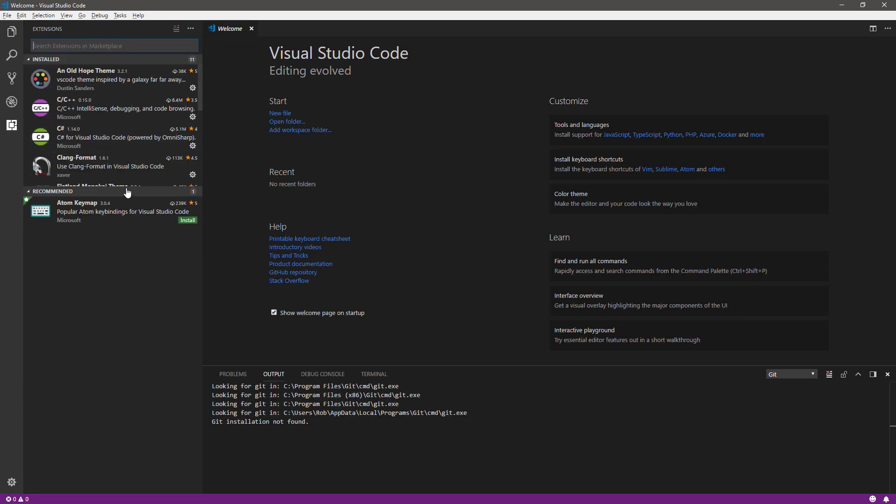
left_click_drag(126, 190, 138, 288)
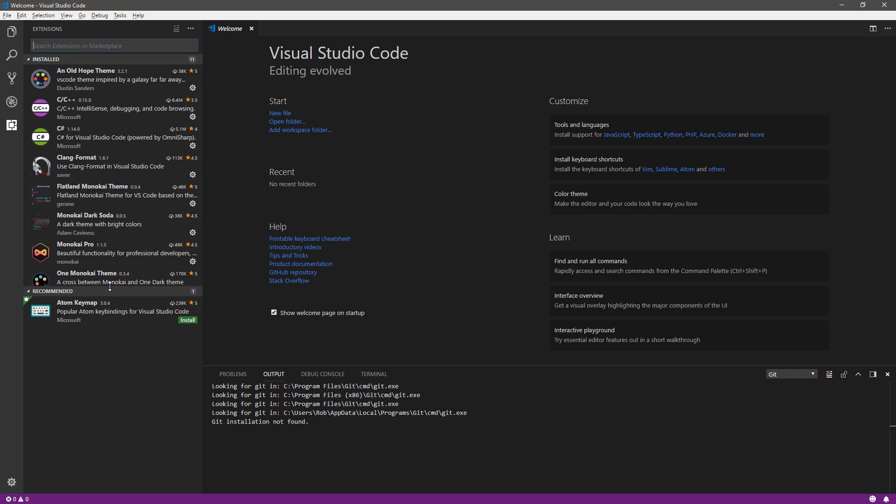
left_click_drag(110, 288, 125, 405)
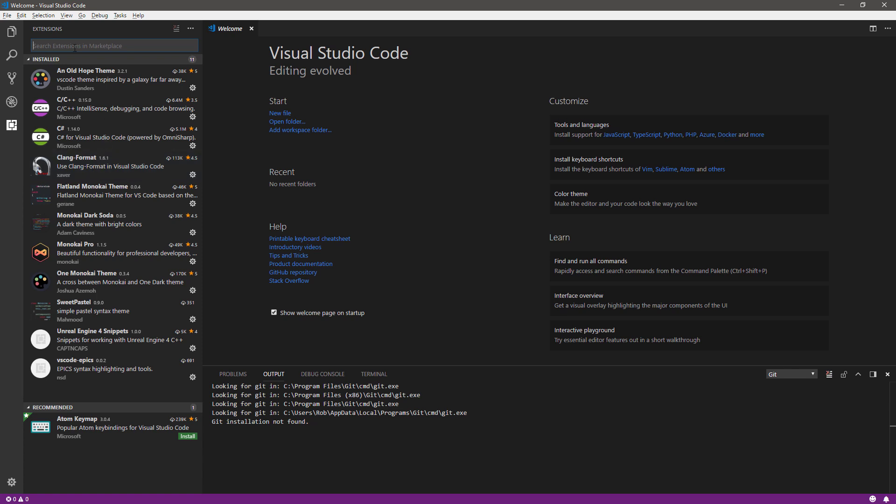
type("C++")
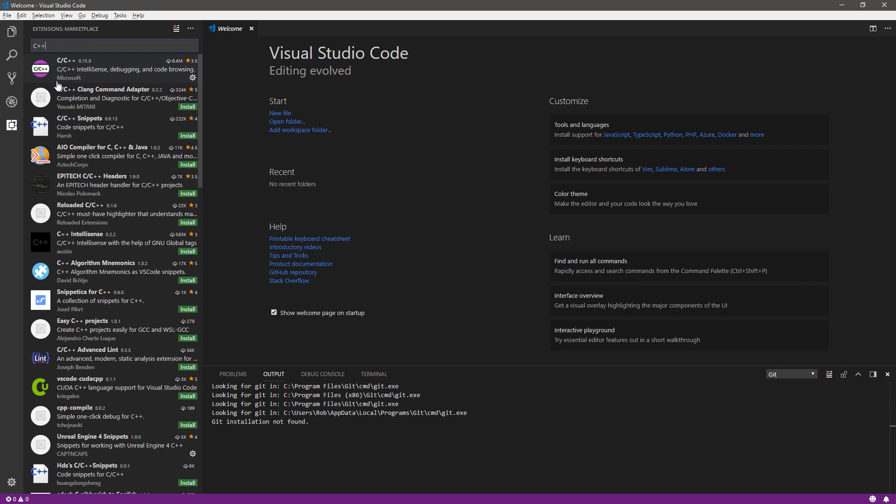
left_click(85, 71)
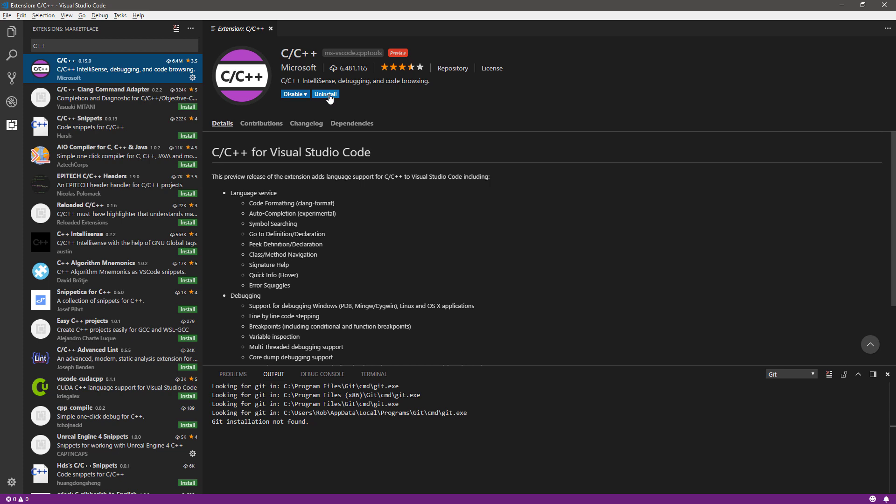
left_click(133, 98)
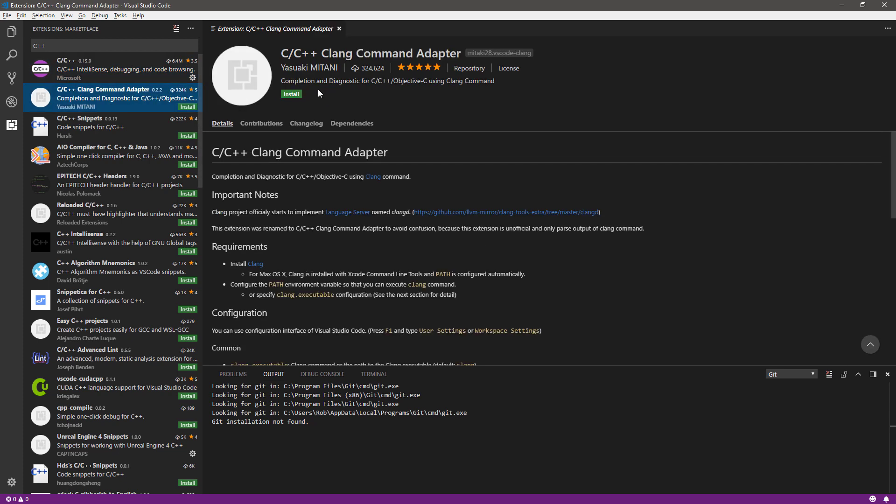
key("alt+Left")
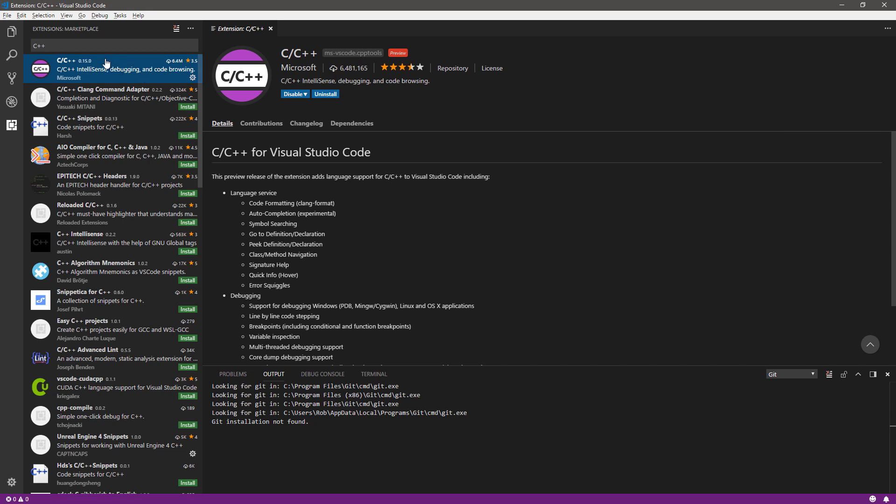
double_click(39, 45)
key("BackSpace")
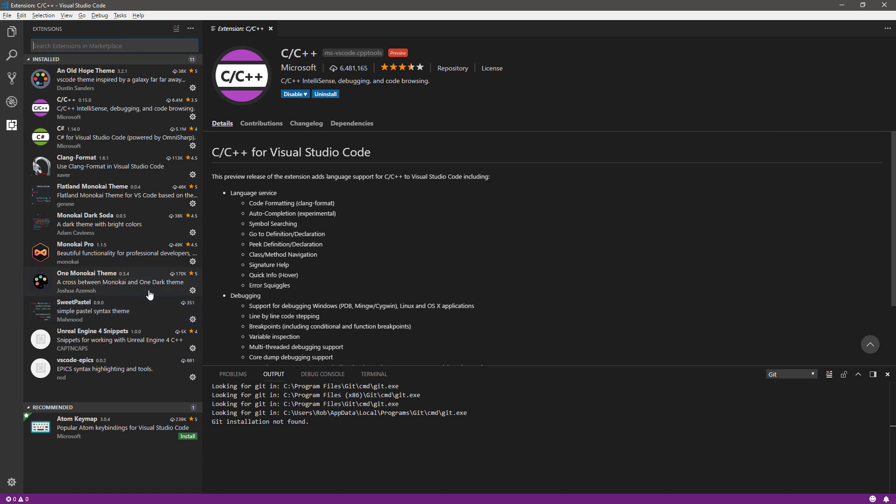
left_click(11, 482)
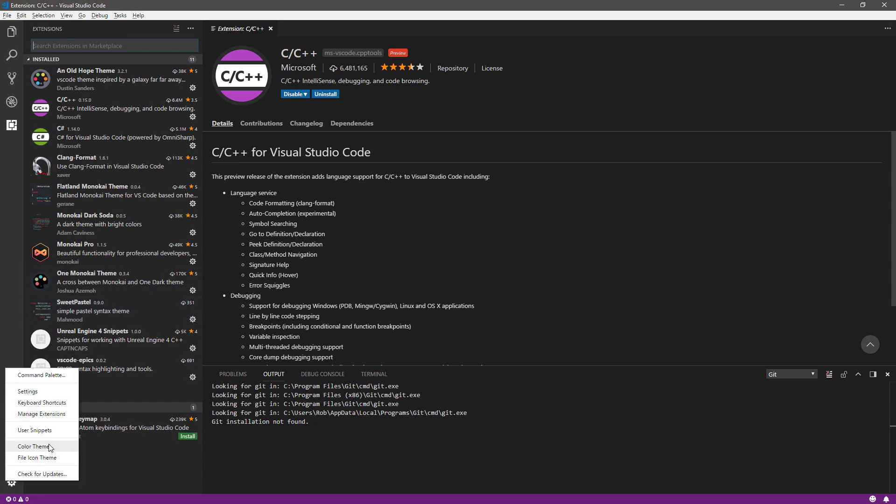
left_click(34, 447)
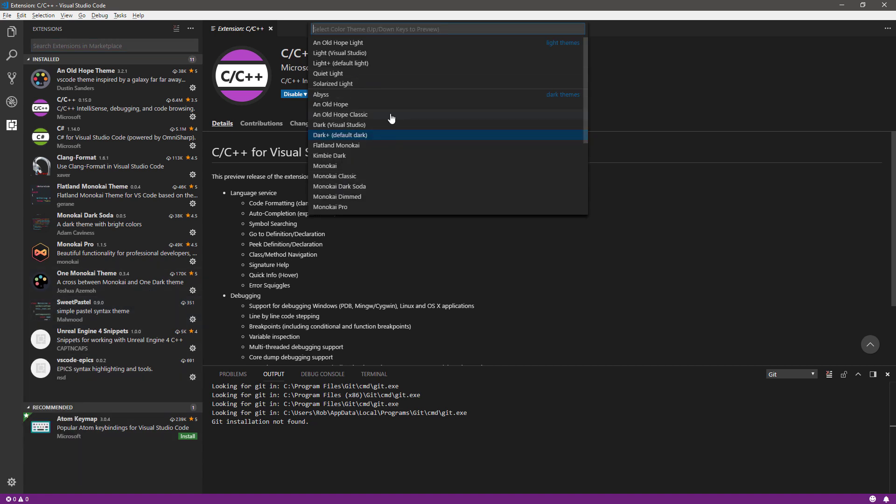
left_click(677, 133)
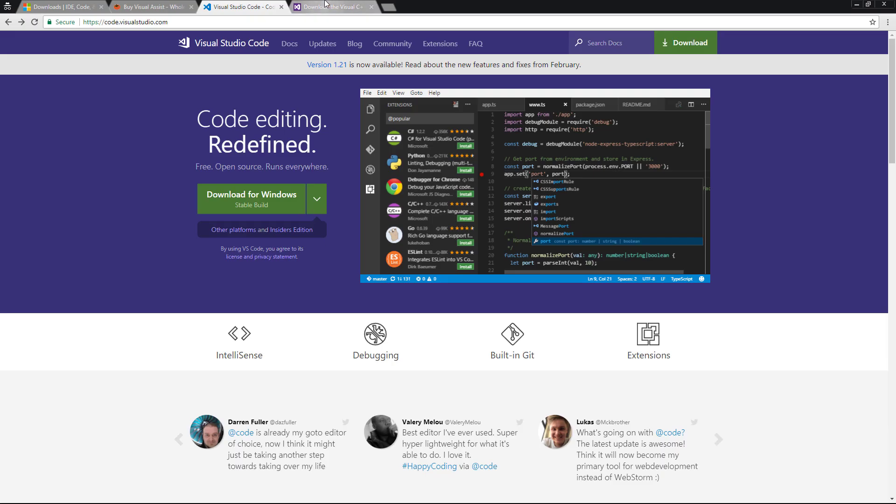
Step: Follow the aka.ms/BuildTools link and run the Build Tools for Visual Studio 2017 download
left_click(336, 7)
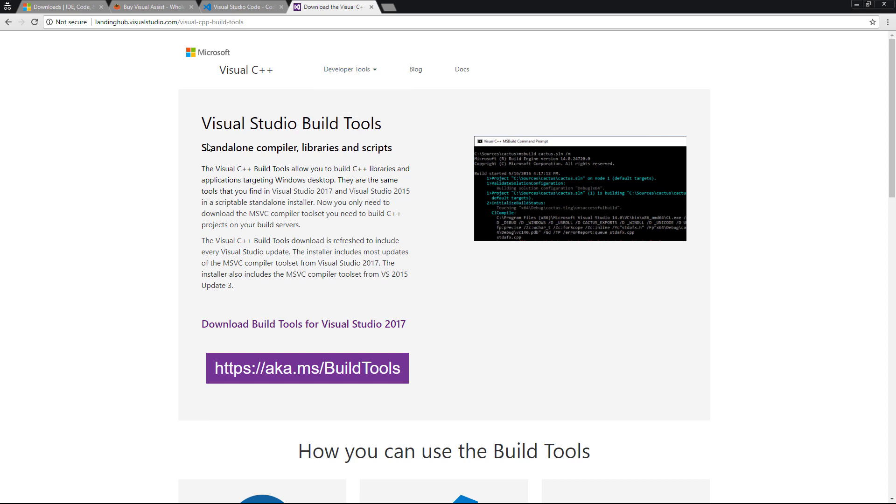
left_click(266, 368)
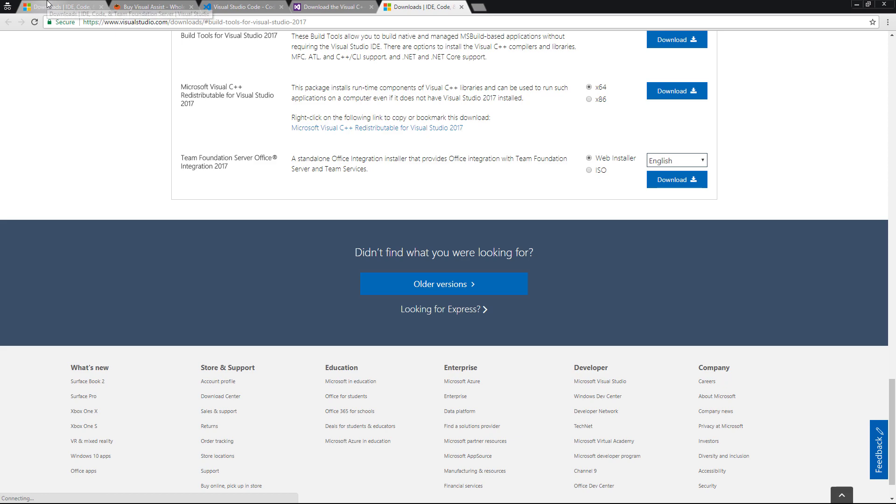
left_click(61, 7)
scroll(423, 191, "down", 6)
scroll(422, 191, "down", 1)
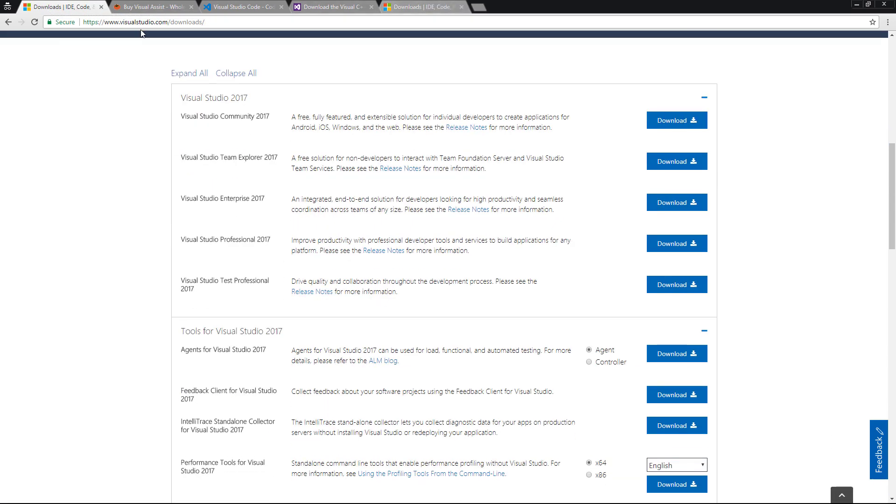
left_click(422, 7)
scroll(456, 174, "down", 2)
scroll(204, 166, "up", 3)
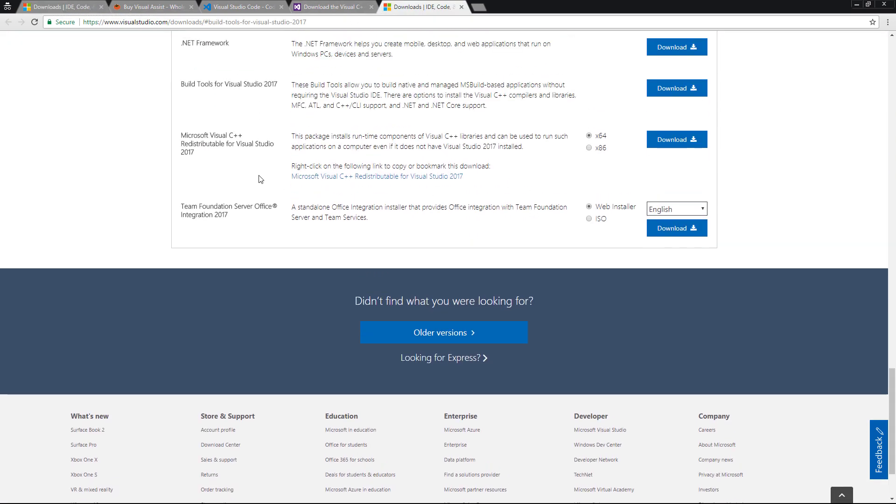
scroll(205, 166, "up", 1)
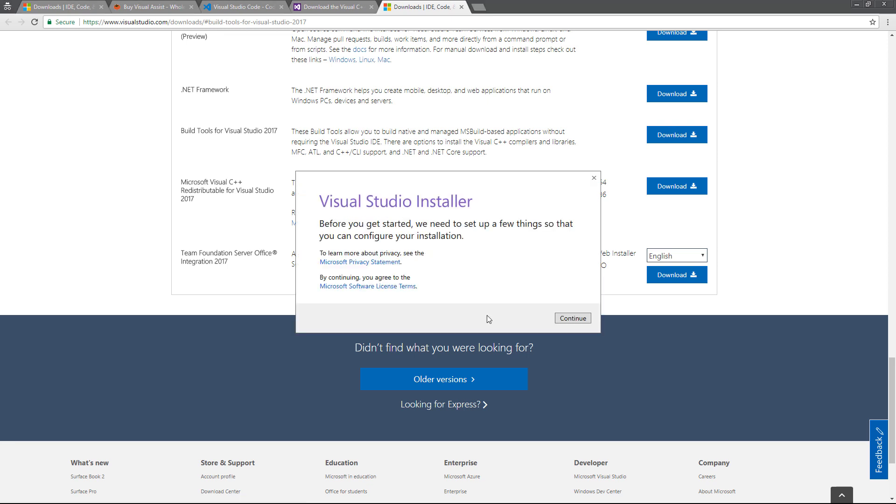
Step: Install Build Tools 2017 with the Visual C++ and .NET Core build tools workloads
left_click(576, 319)
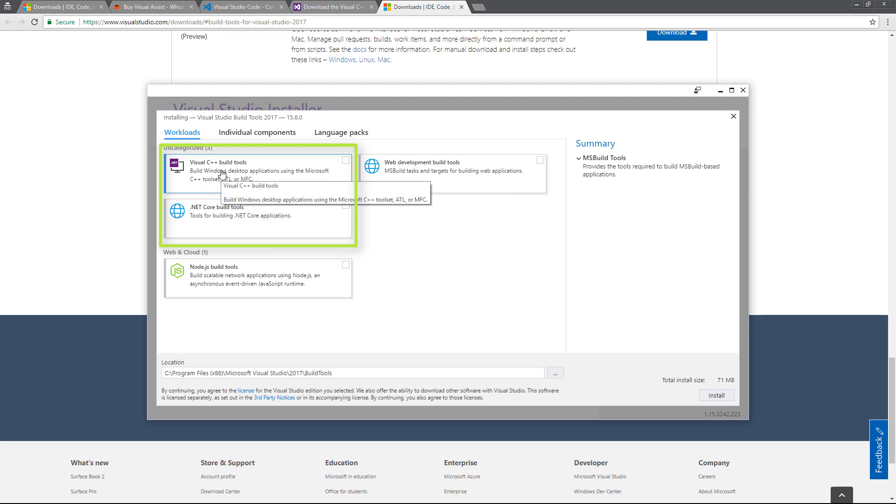
left_click(268, 177)
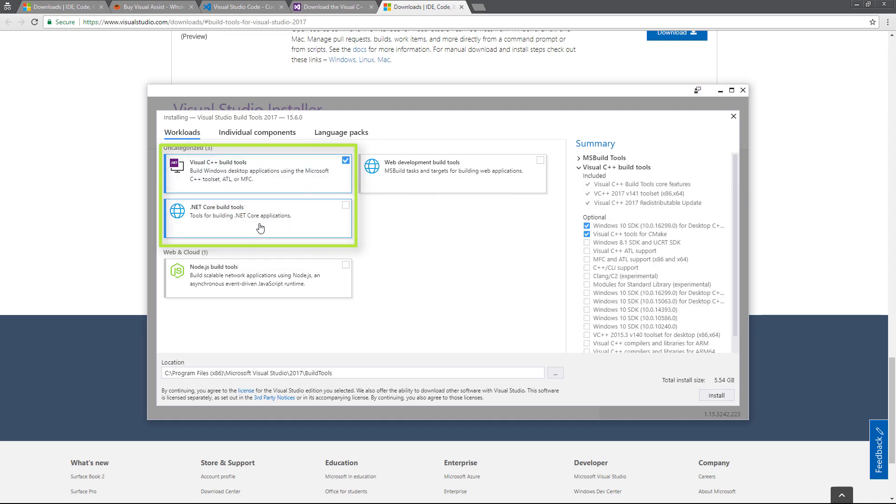
left_click(235, 223)
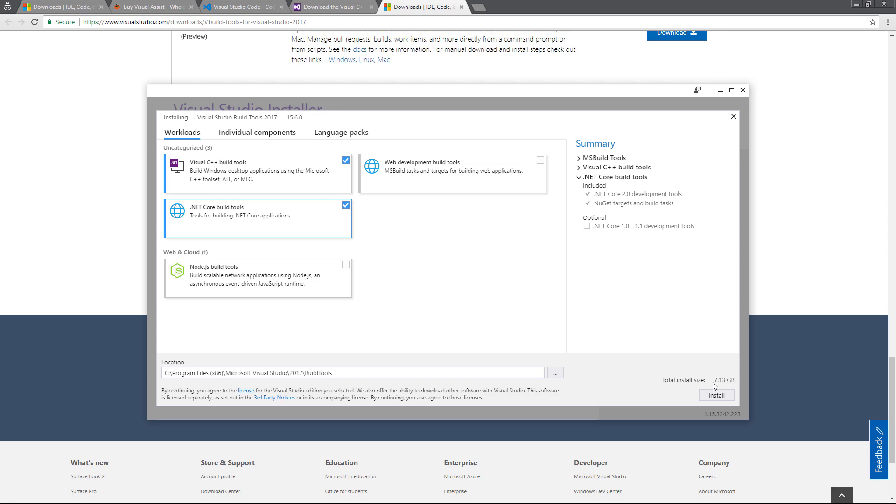
left_click(717, 395)
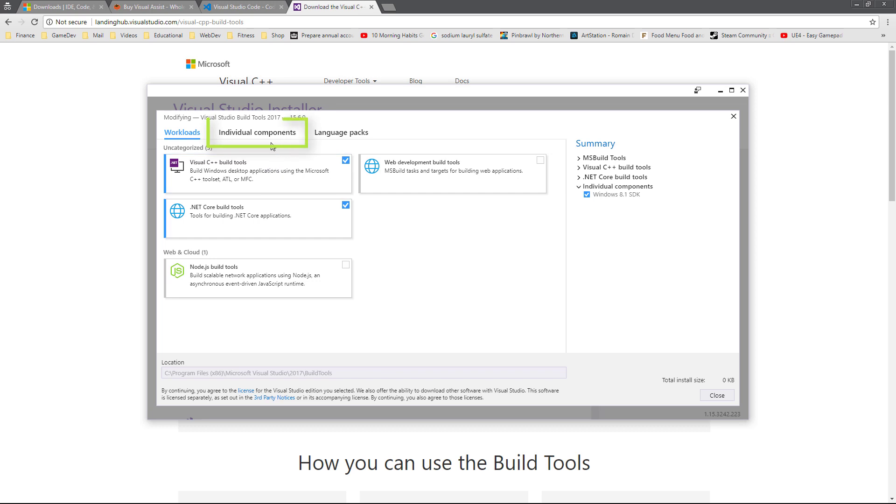
left_click(273, 135)
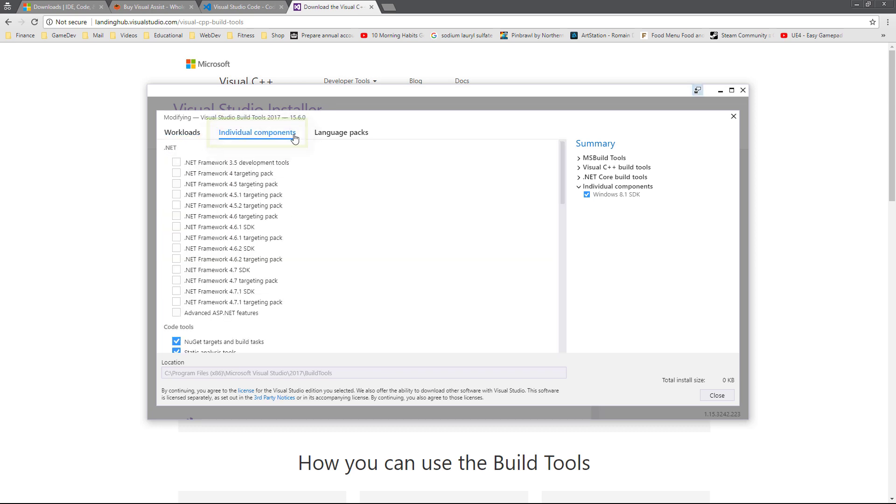
scroll(274, 169, "down", 3)
scroll(274, 169, "down", 4)
scroll(274, 210, "down", 4)
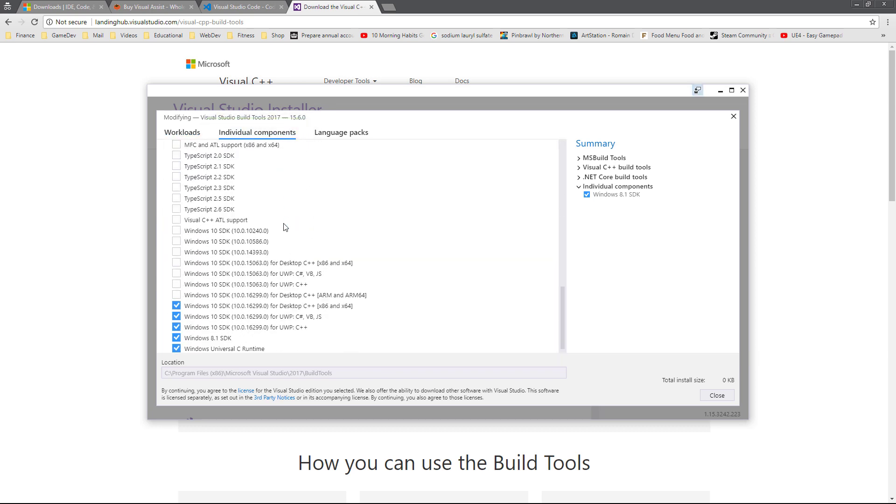
scroll(251, 280, "down", 2)
left_click(177, 336)
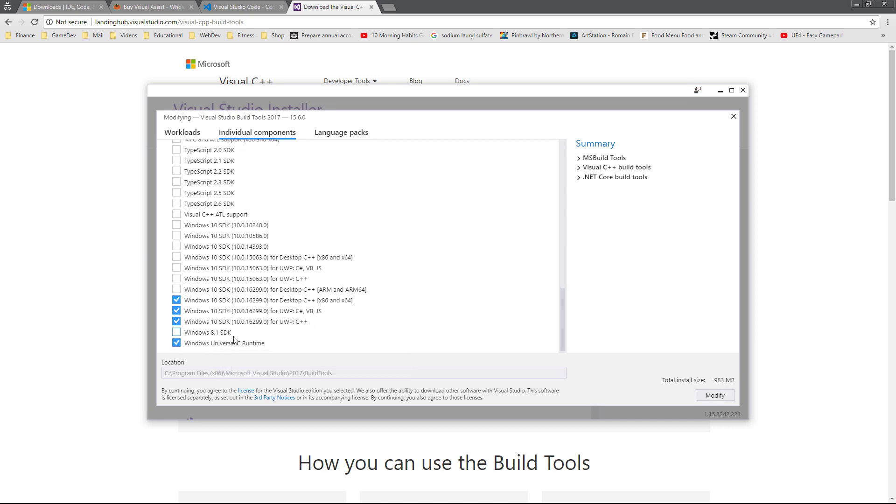
left_click(177, 332)
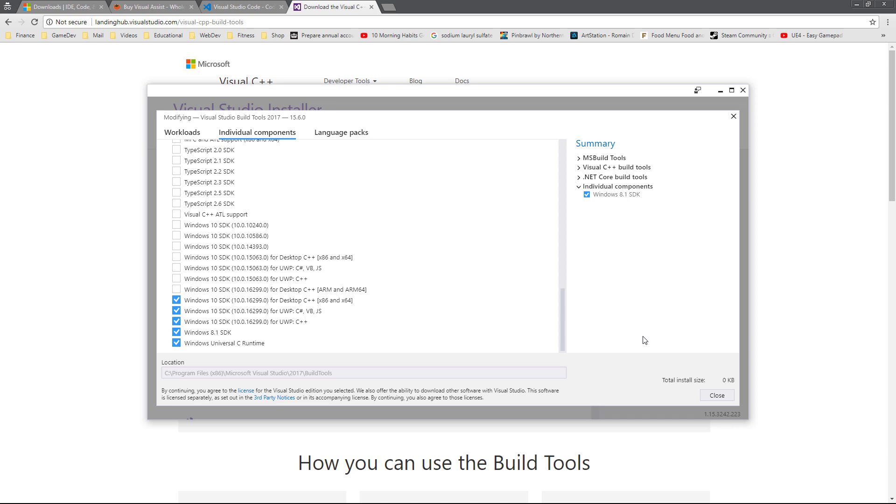
scroll(361, 249, "up", 3)
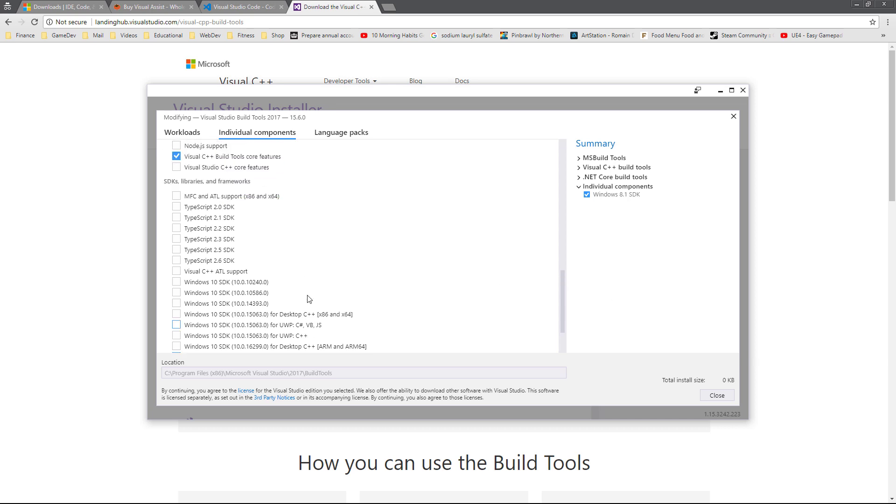
scroll(308, 294, "up", 3)
scroll(307, 299, "up", 3)
scroll(307, 299, "up", 2)
scroll(307, 294, "down", 2)
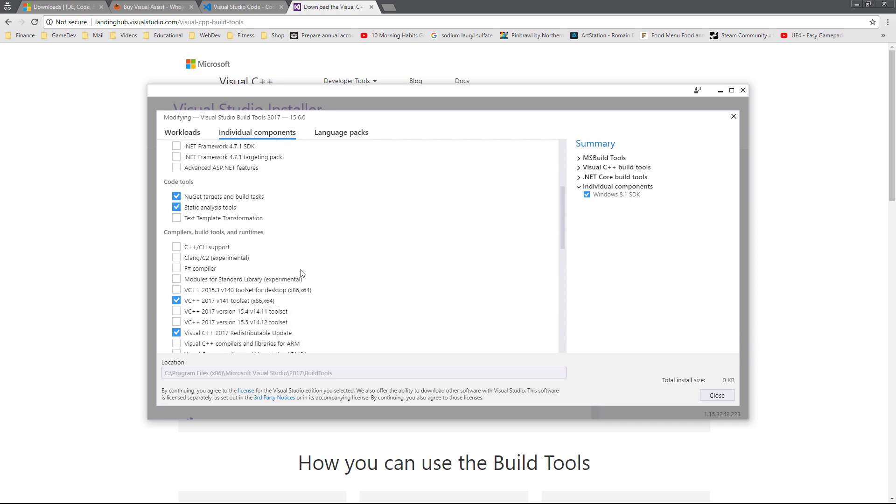
scroll(306, 280, "up", 3)
scroll(305, 273, "up", 2)
scroll(305, 273, "down", 5)
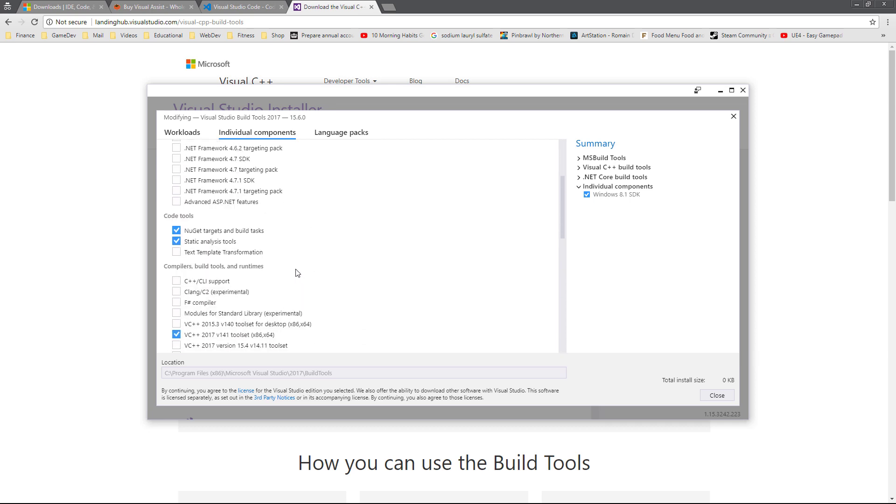
scroll(294, 272, "down", 5)
scroll(295, 272, "down", 5)
scroll(294, 275, "down", 3)
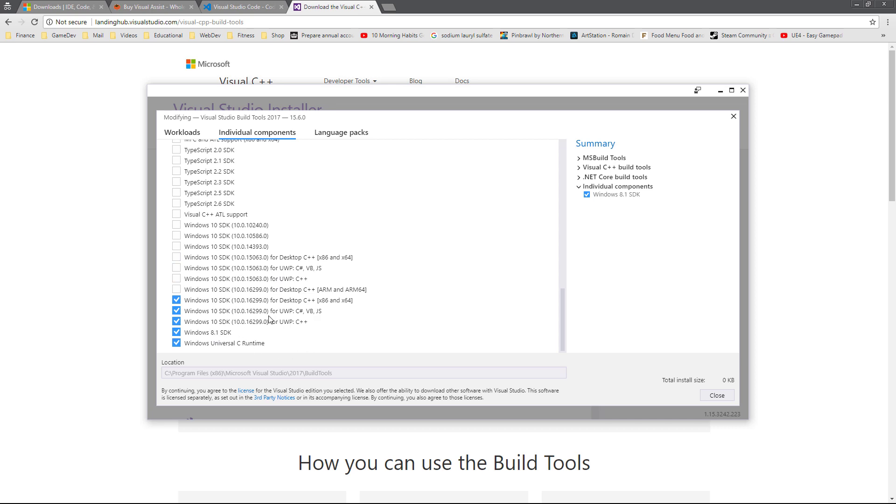
left_click(182, 132)
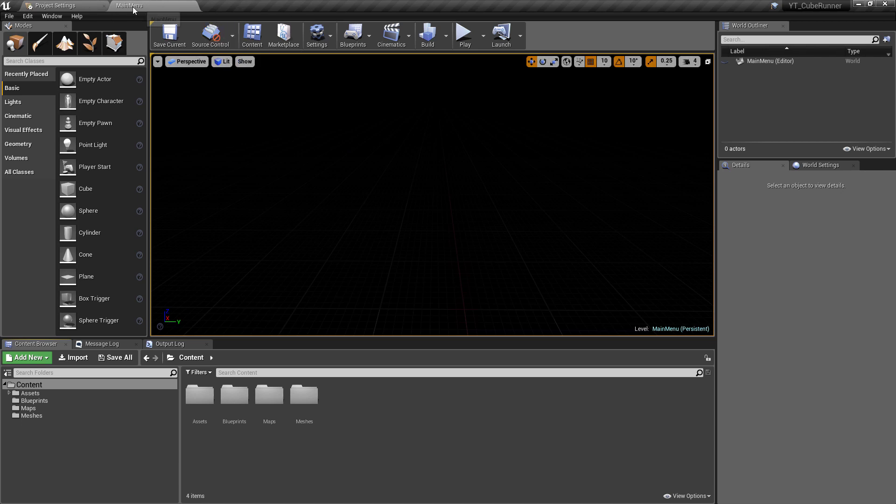
Step: In Editor Preferences > General > Source Code, set Source Code Editor to Visual Studio Code
left_click(28, 15)
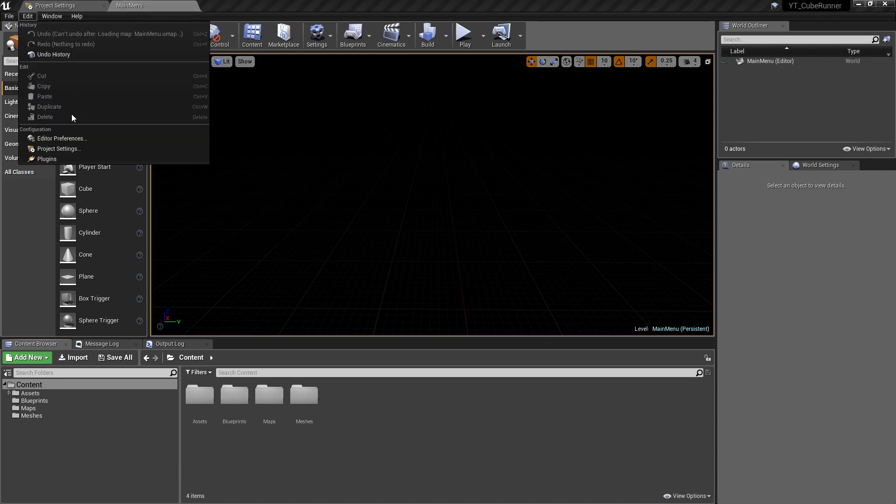
left_click(73, 138)
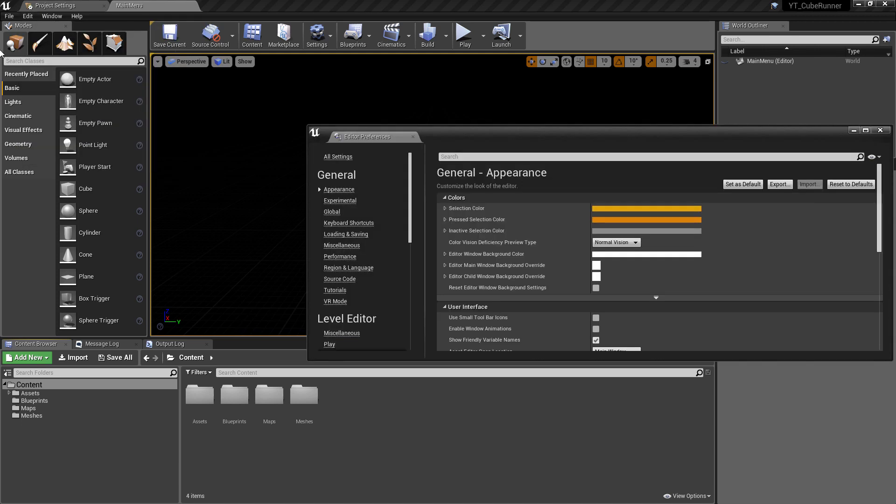
left_click_drag(447, 132, 311, 72)
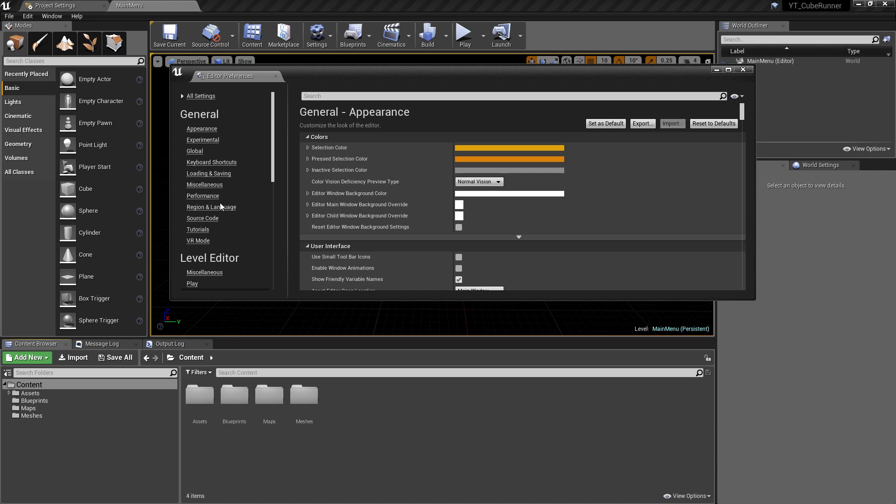
left_click(202, 218)
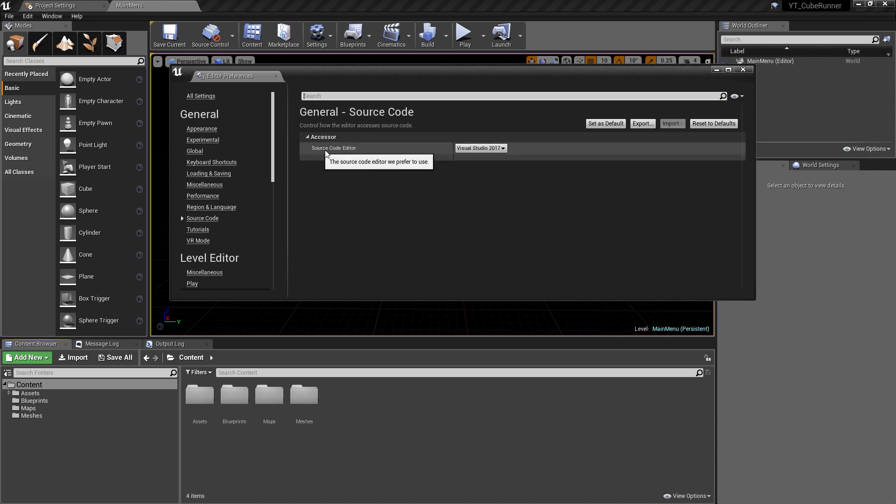
left_click(496, 149)
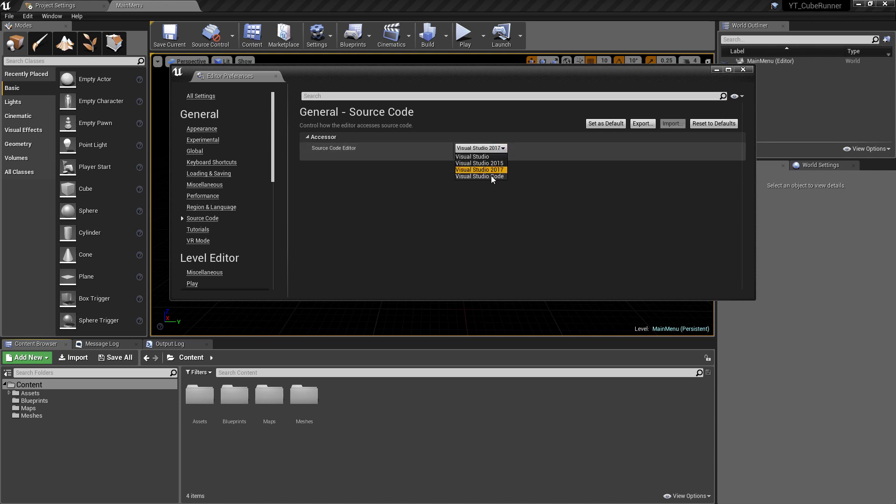
left_click(491, 175)
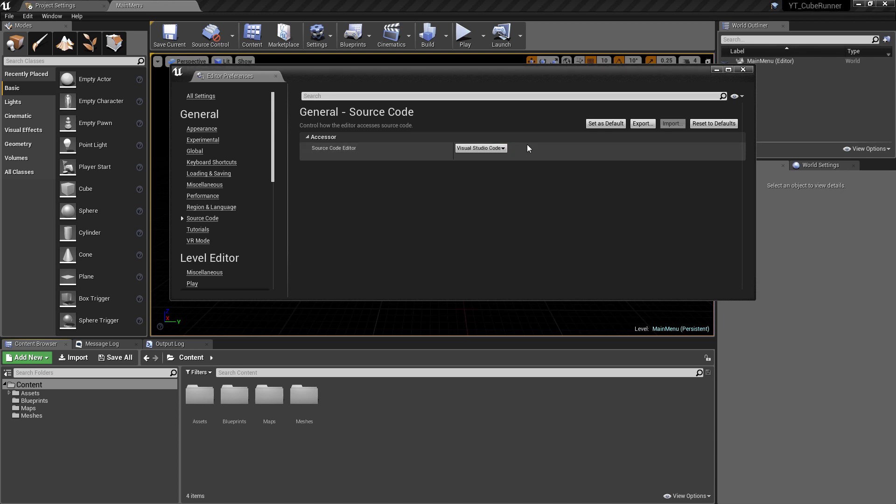
left_click(744, 70)
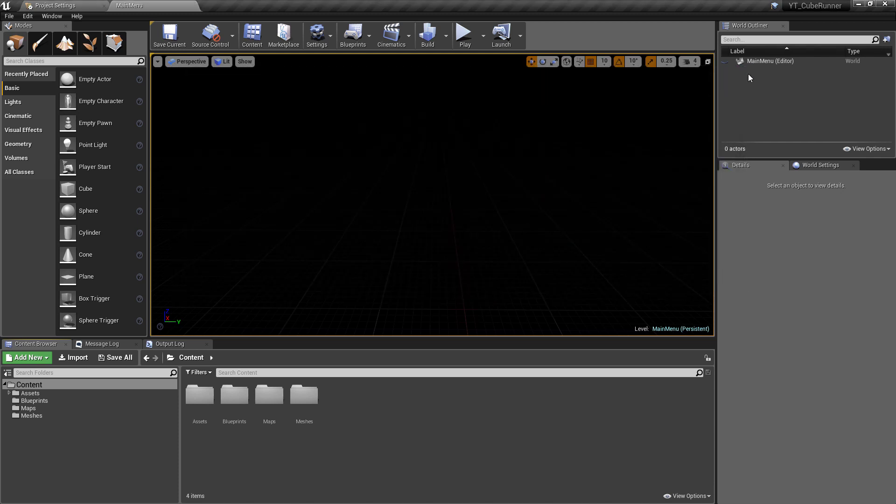